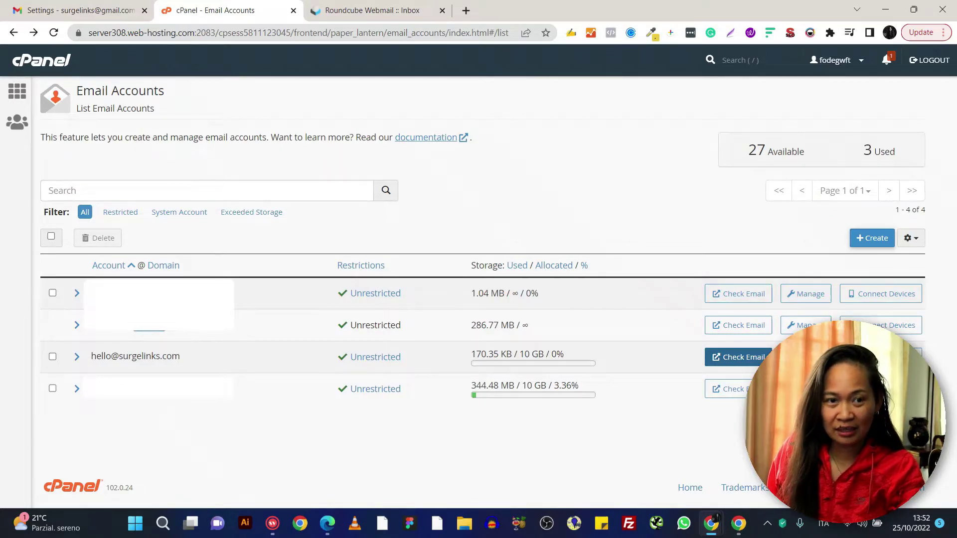
click(119, 11)
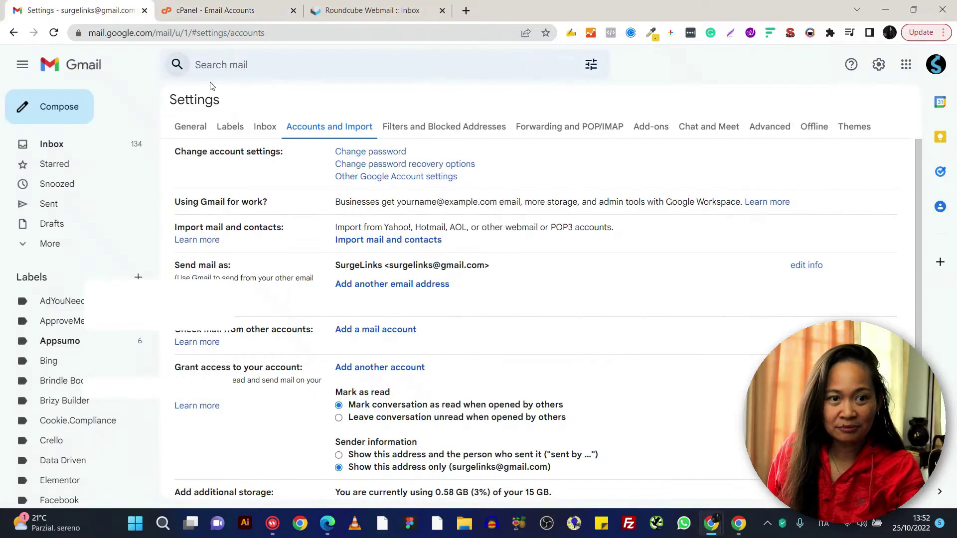
click(90, 69)
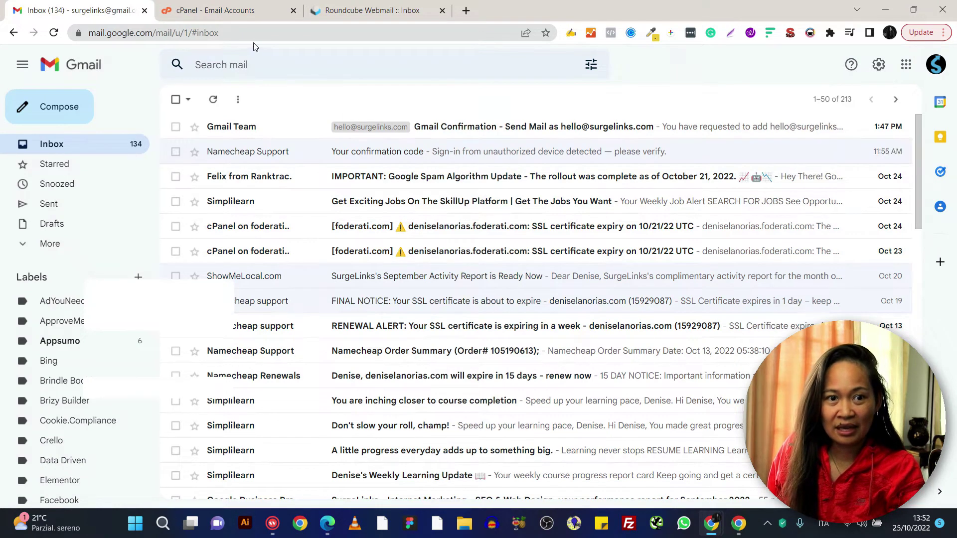
click(258, 14)
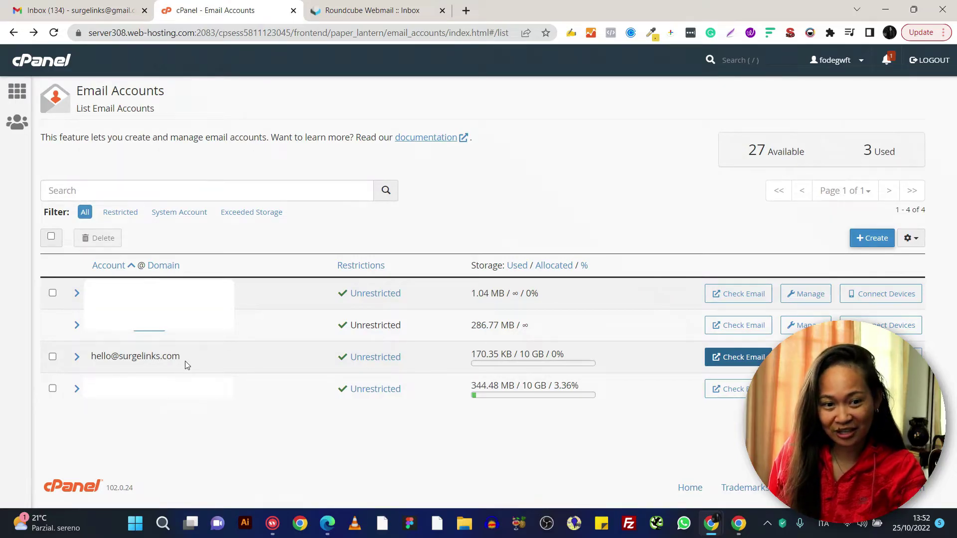
click(97, 10)
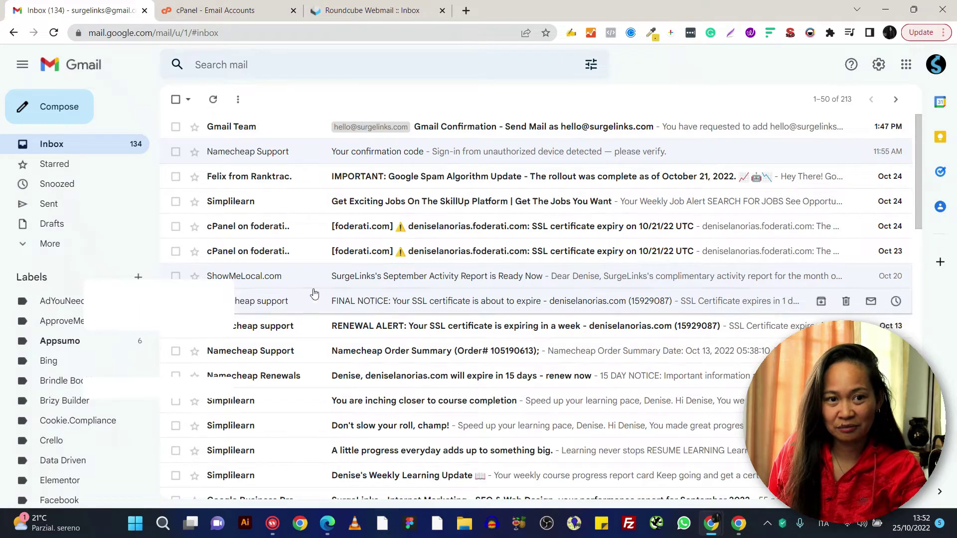
click(241, 14)
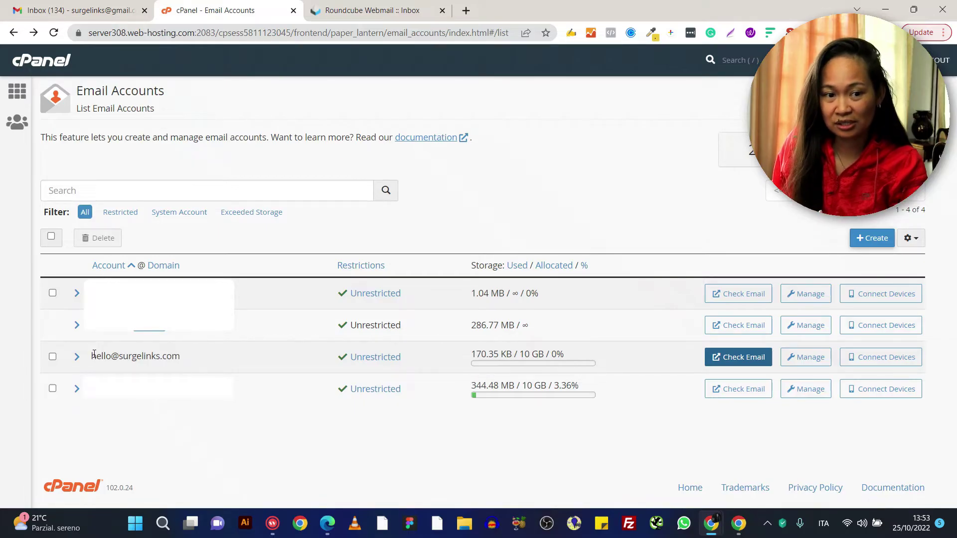
click(887, 365)
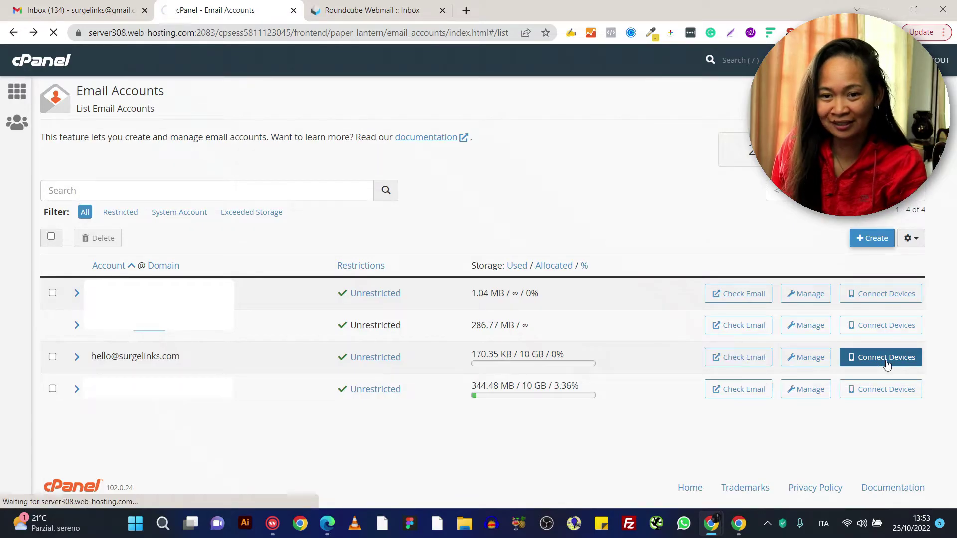
scroll(613, 338, down, 1)
scroll(612, 339, down, 2)
scroll(612, 338, down, 1)
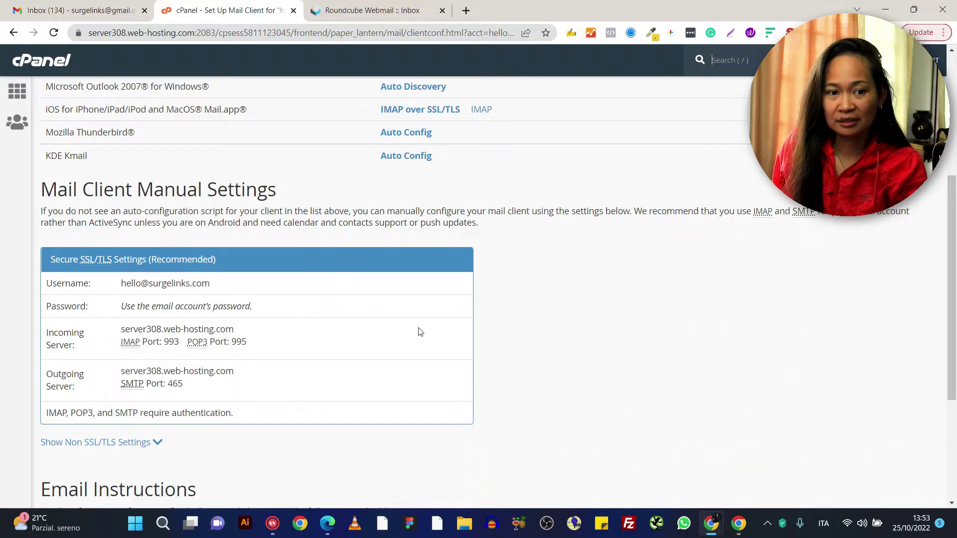
- In Gmail, go from the gear menu to All settings, then Accounts and Import
click(89, 15)
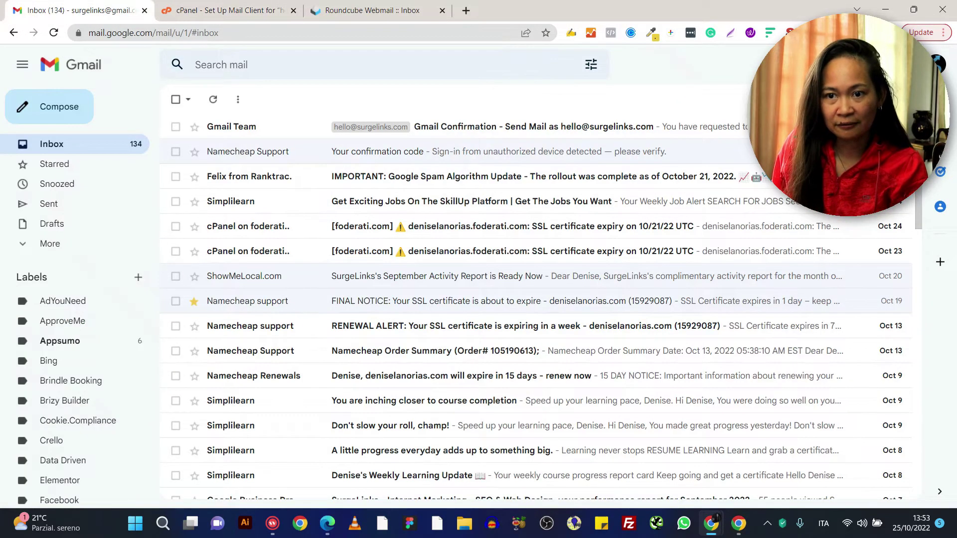
click(878, 65)
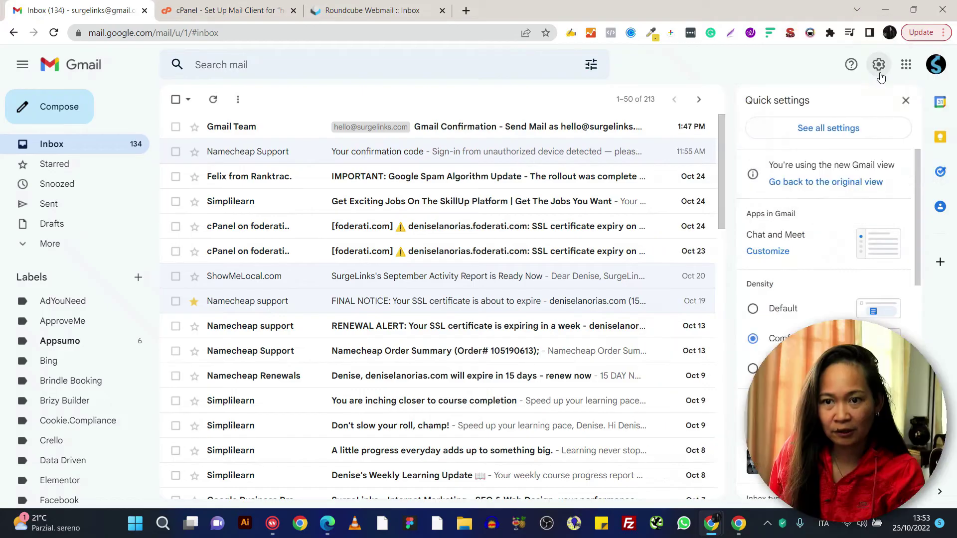
click(846, 130)
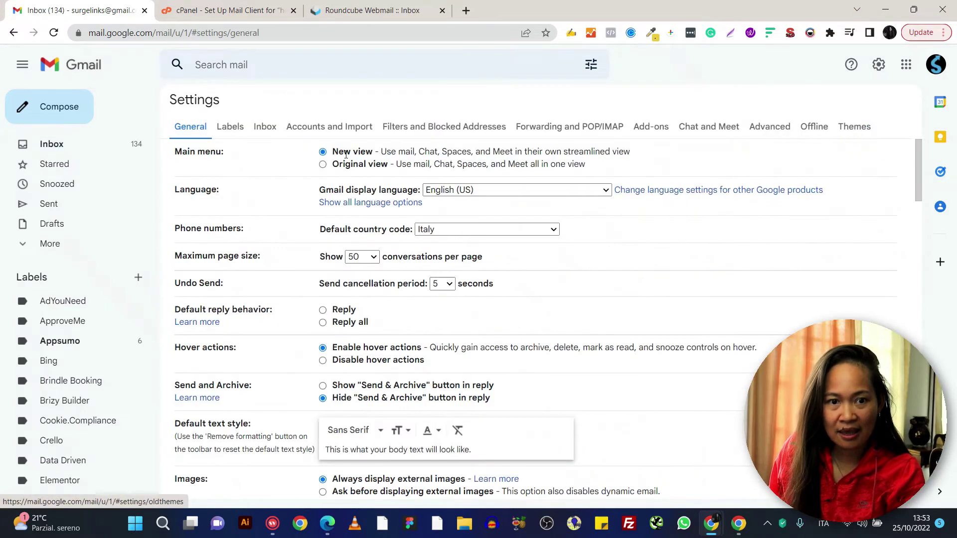
click(334, 132)
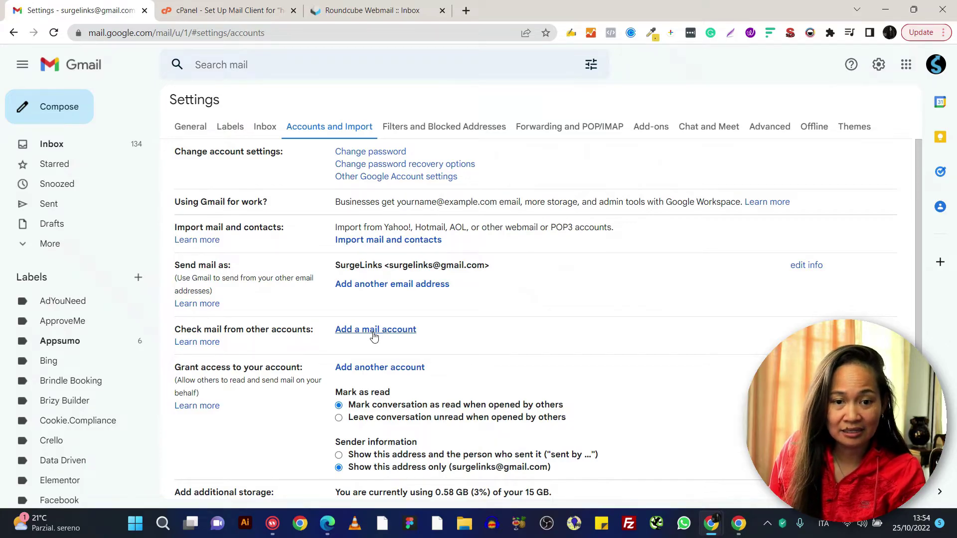
click(374, 329)
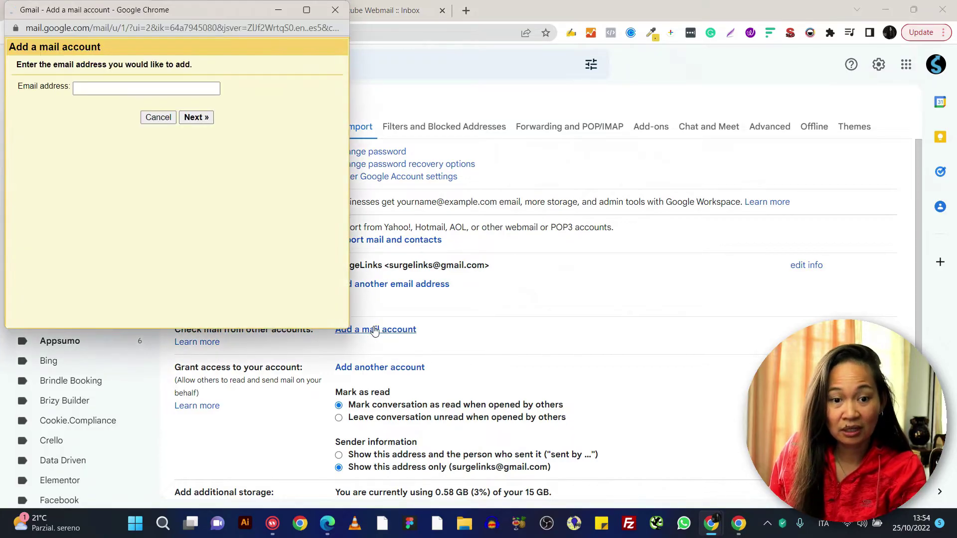
drag(200, 11, 742, 109)
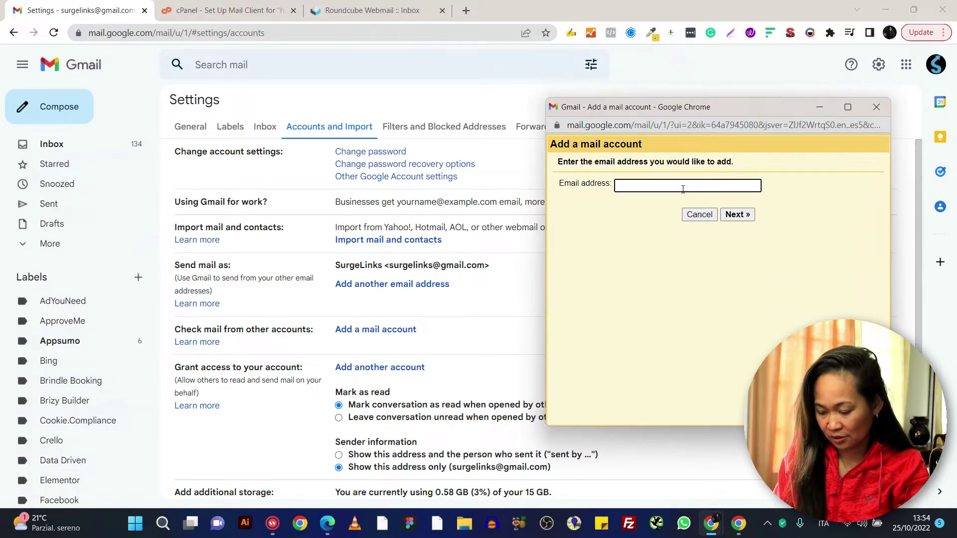
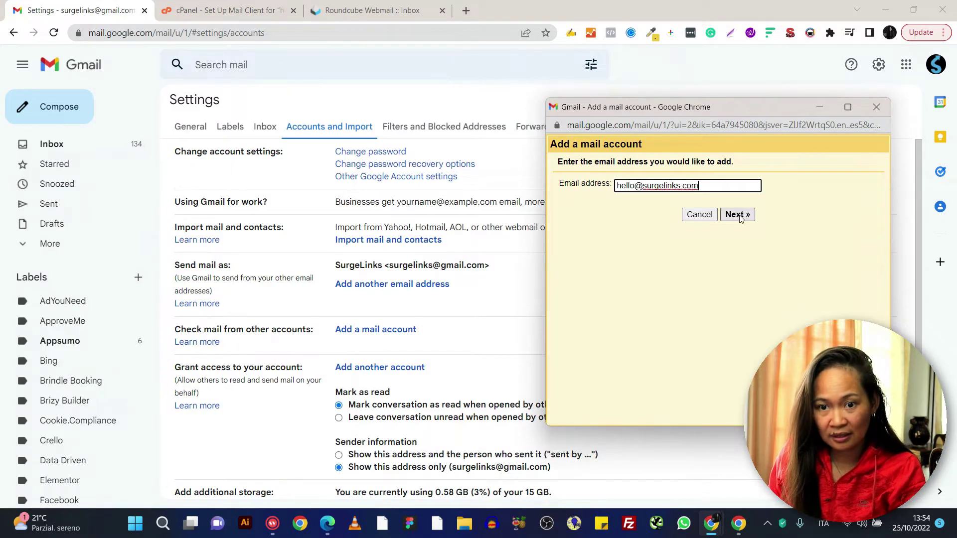
click(739, 216)
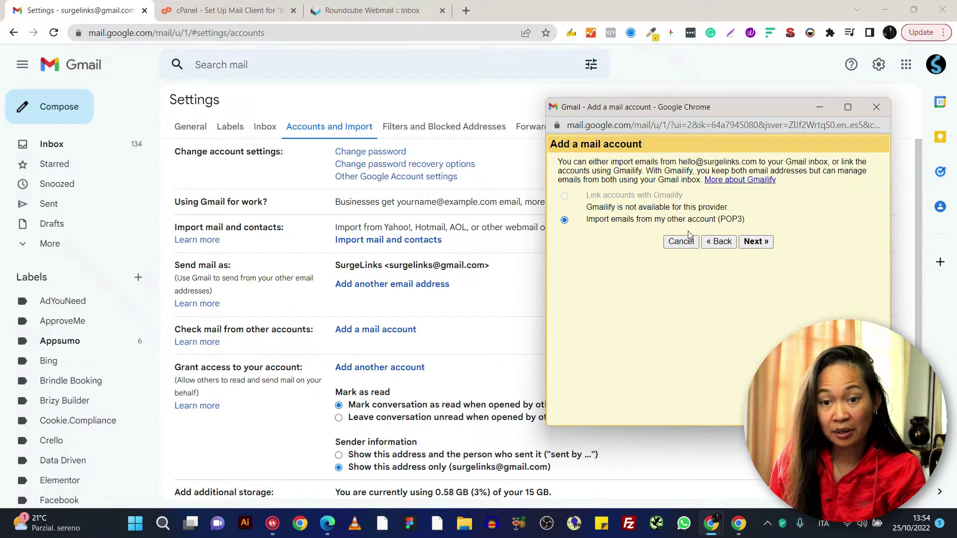
click(755, 241)
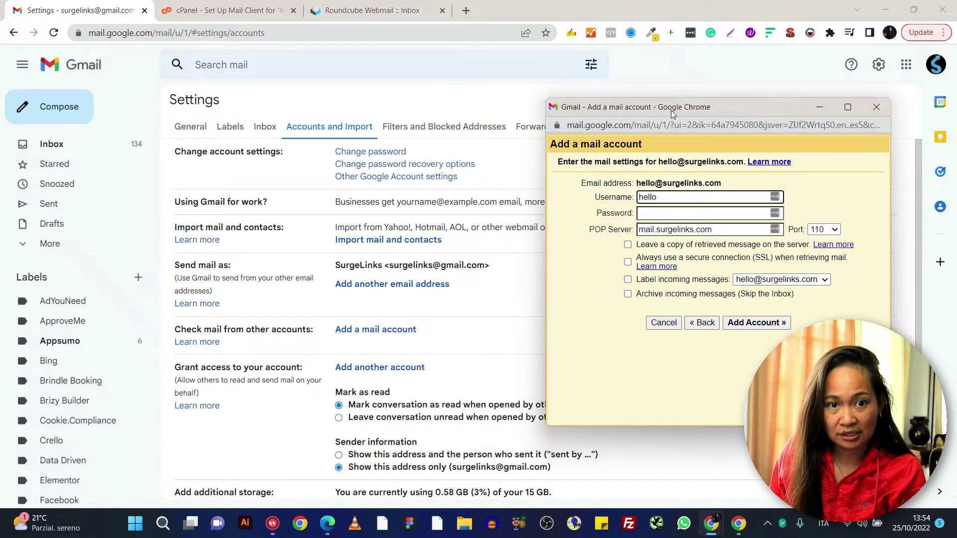
click(251, 10)
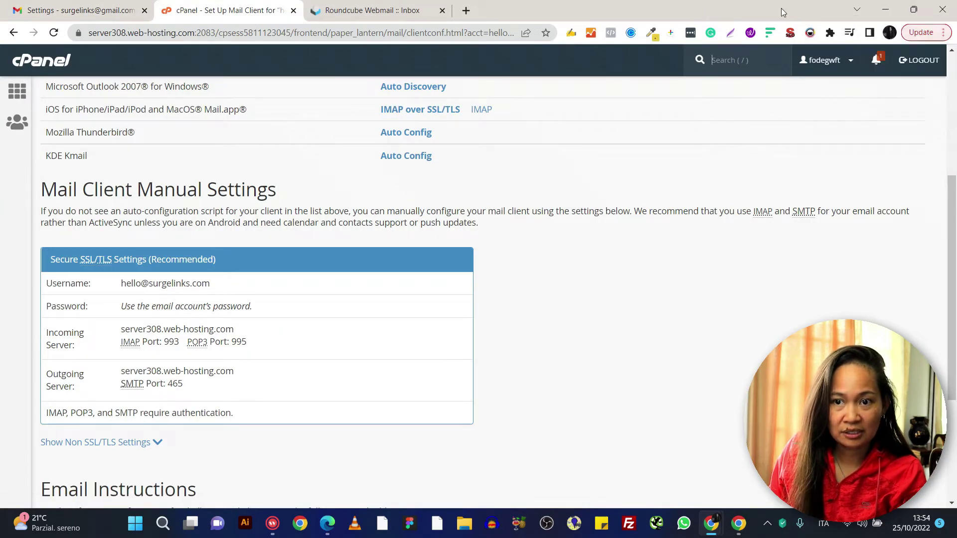
click(913, 9)
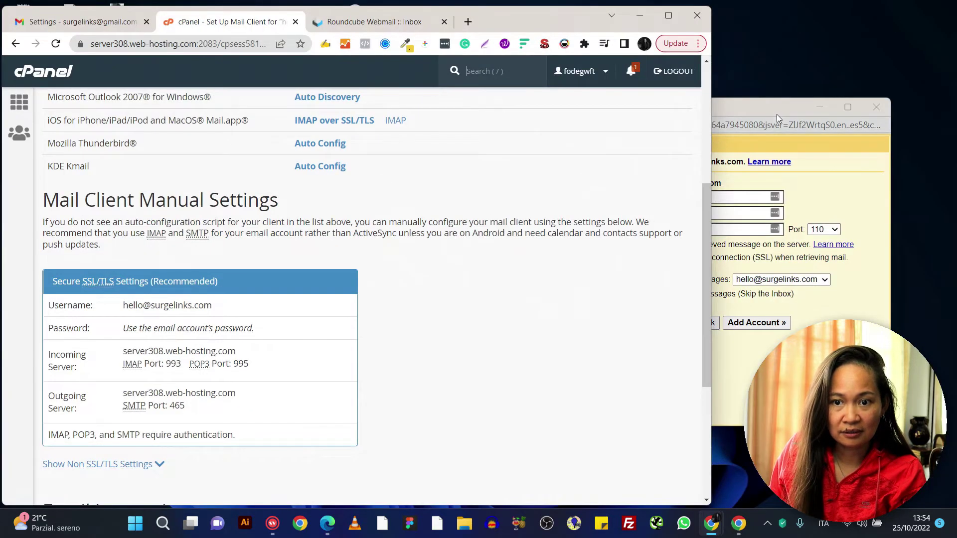
drag(776, 115, 793, 94)
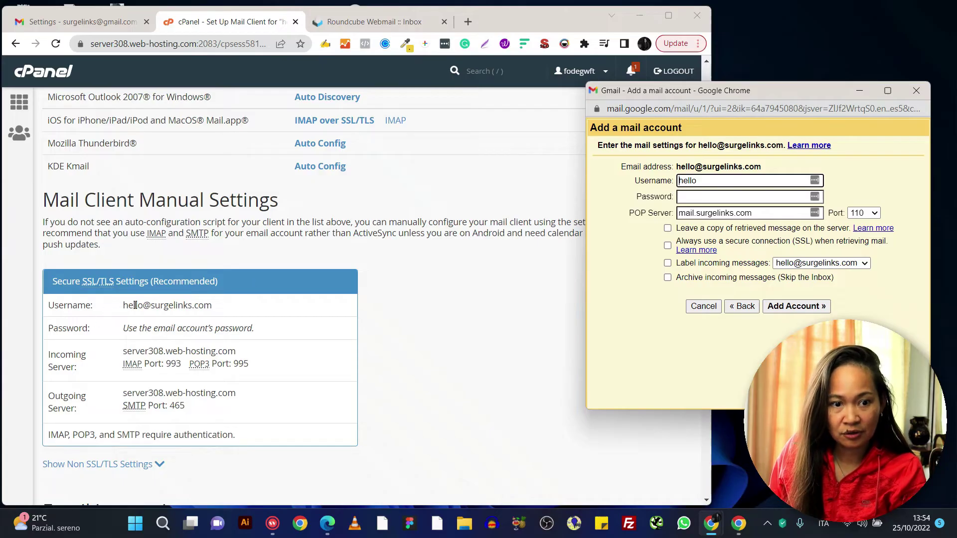
drag(125, 305, 211, 303)
key(ctrl+c)
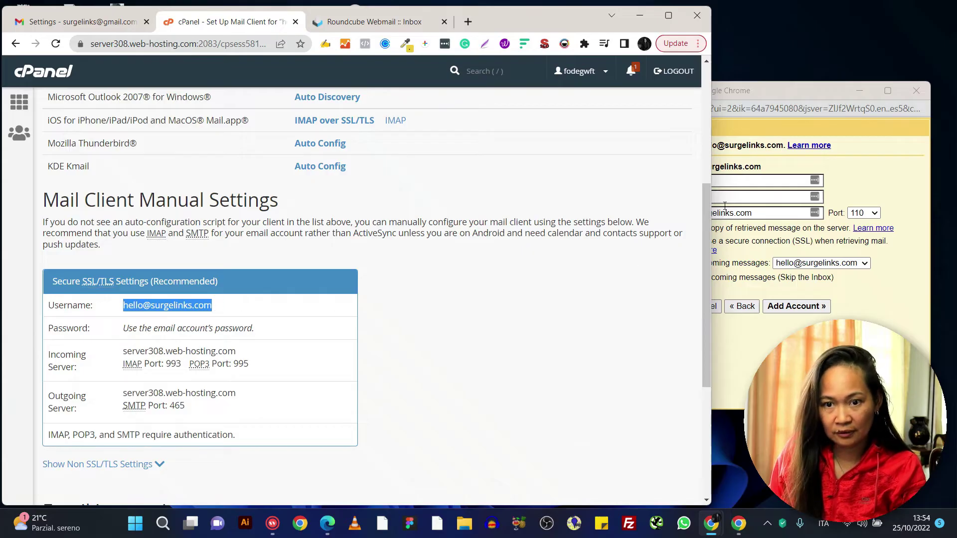
click(759, 187)
click(707, 181)
drag(707, 180, 666, 181)
key(ctrl+v)
click(687, 197)
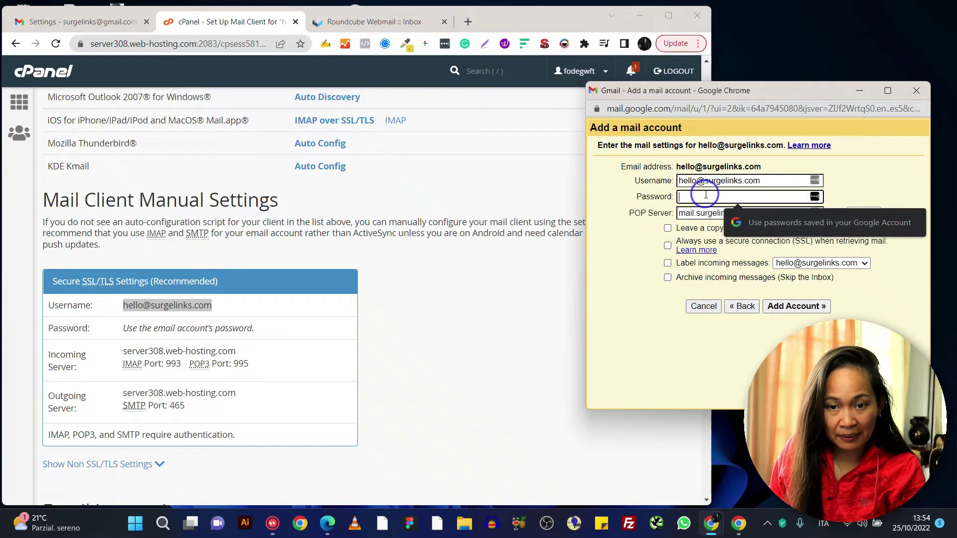
text(***)
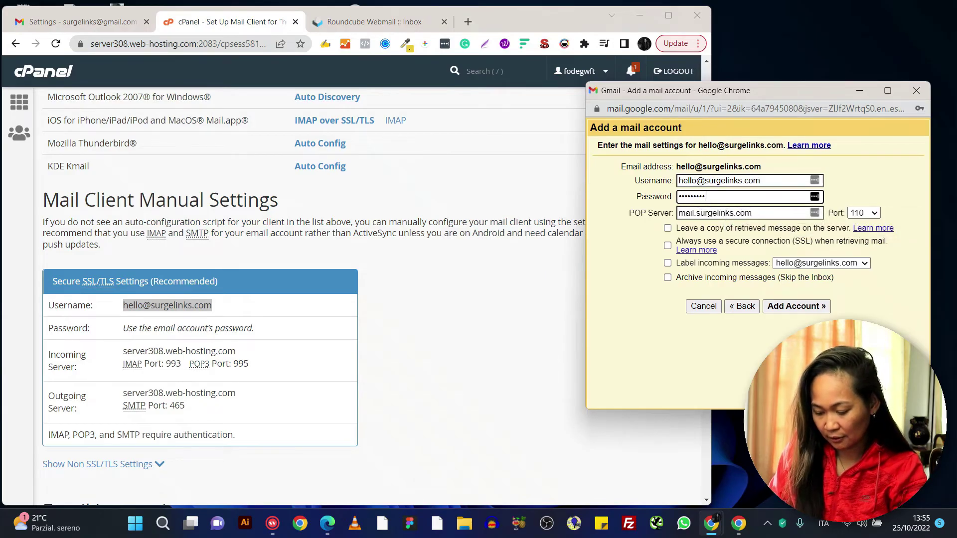
text(****)
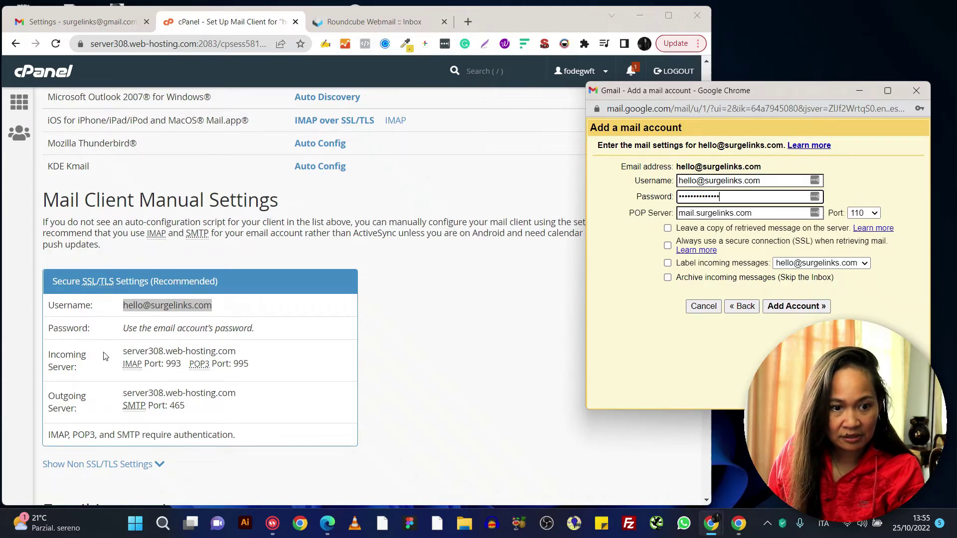
- Set the POP server to server308.web-hosting.com on port 995 with SSL
drag(123, 351, 237, 352)
key(ctrl+c)
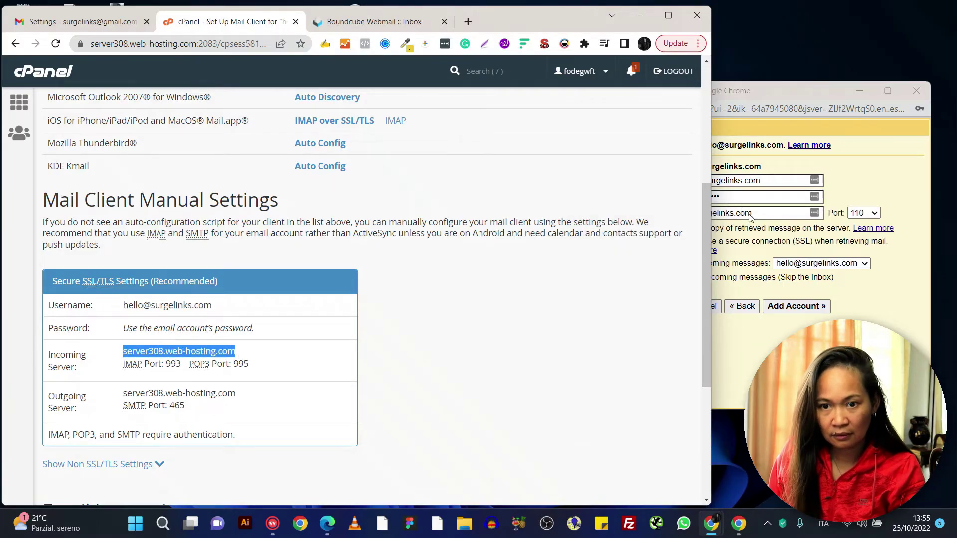
click(766, 212)
drag(752, 214, 678, 213)
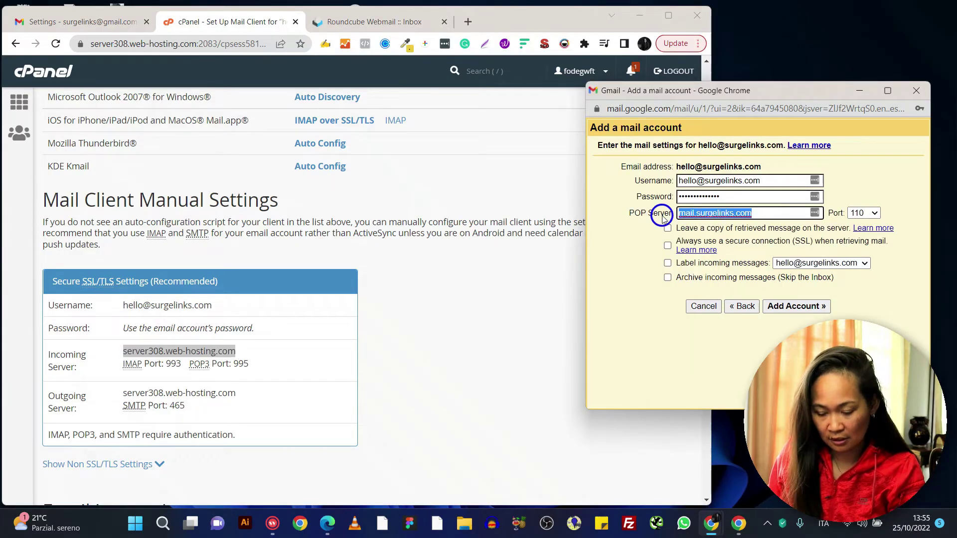
key(ctrl+v)
click(868, 213)
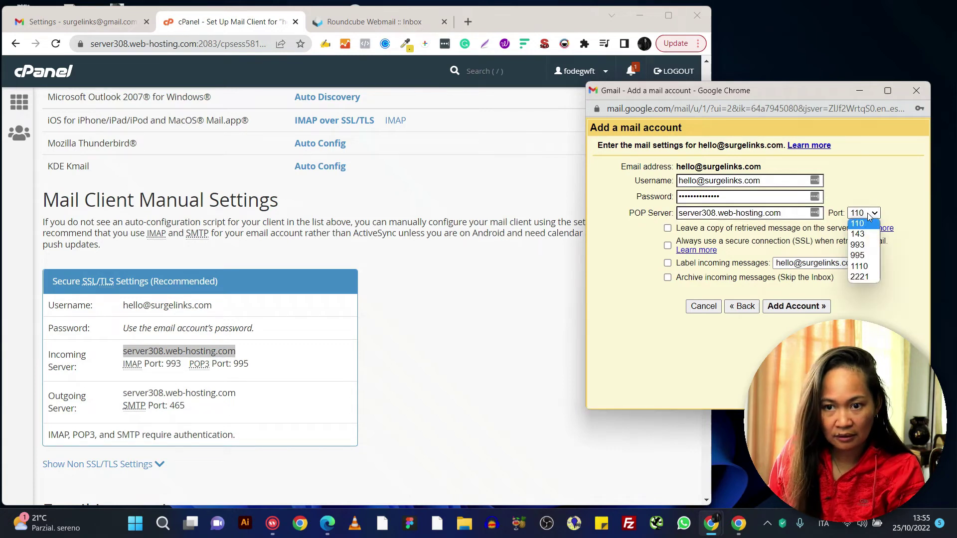
click(865, 256)
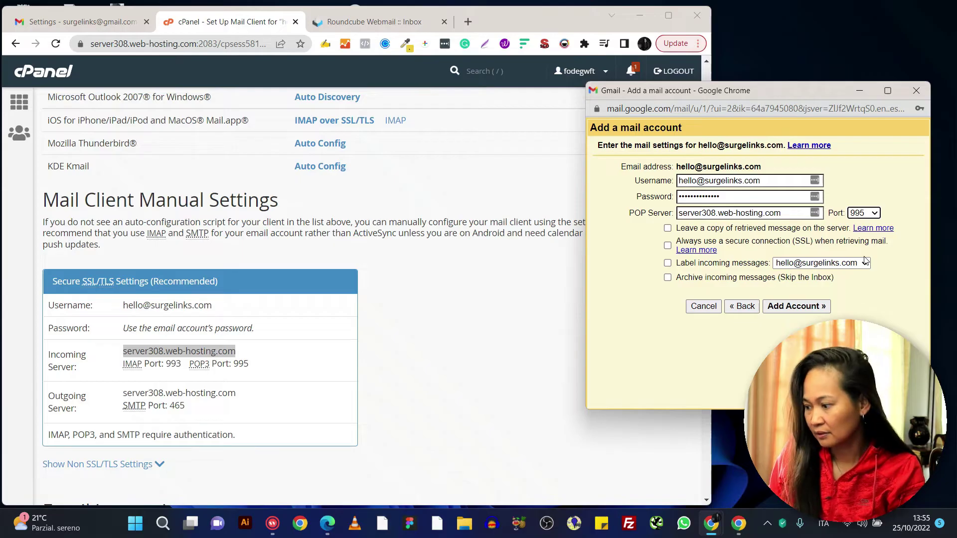
click(668, 246)
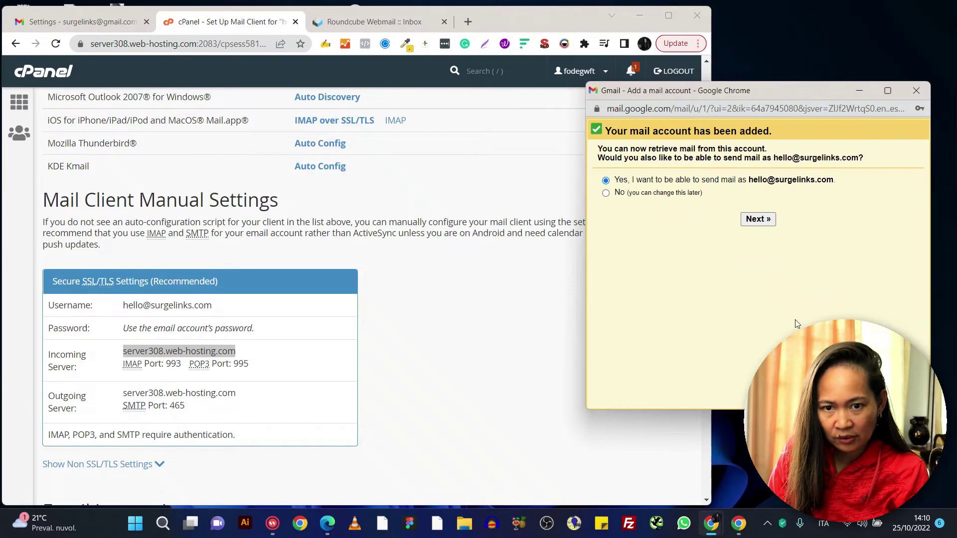
click(769, 221)
click(739, 177)
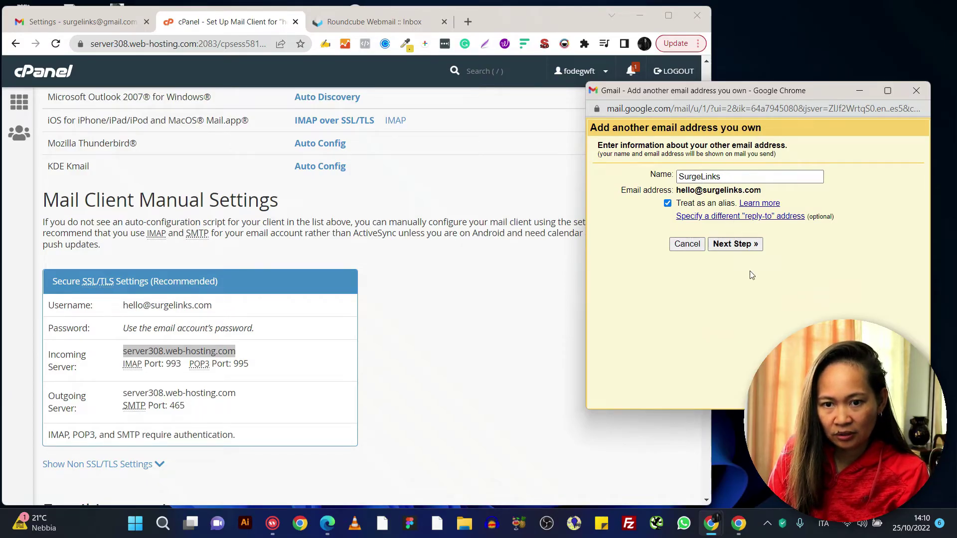
- Set the SMTP server to server308.web-hosting.com, copied from cPanel
click(735, 248)
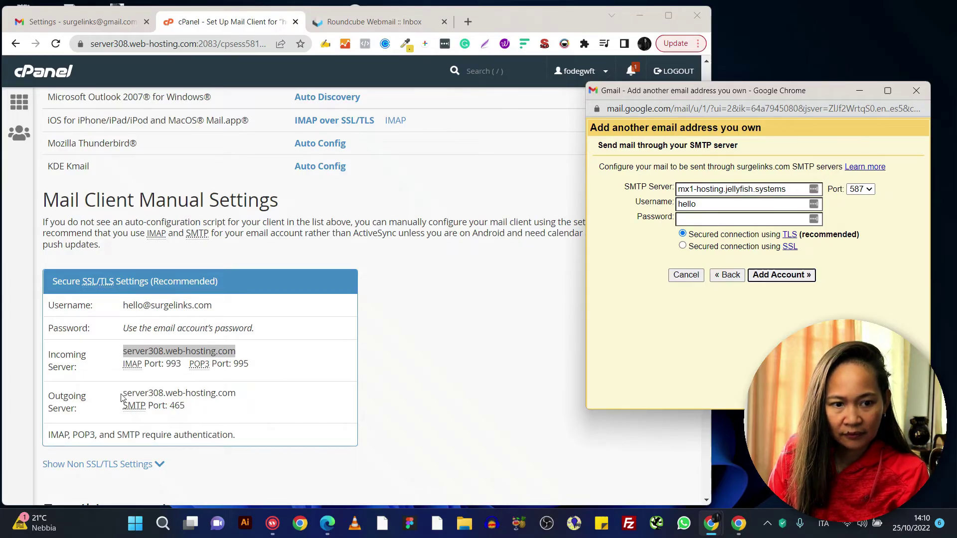
drag(124, 394, 264, 396)
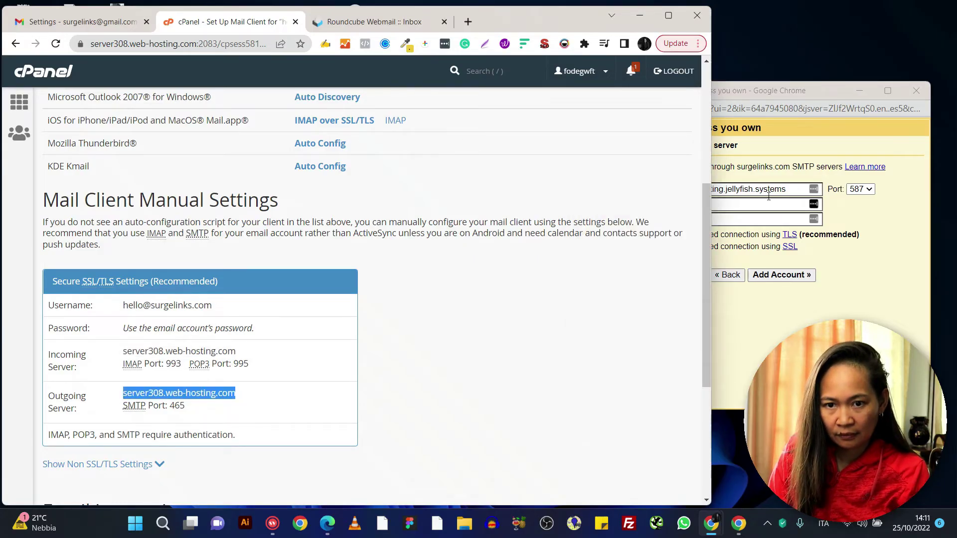
click(790, 190)
drag(797, 192, 679, 191)
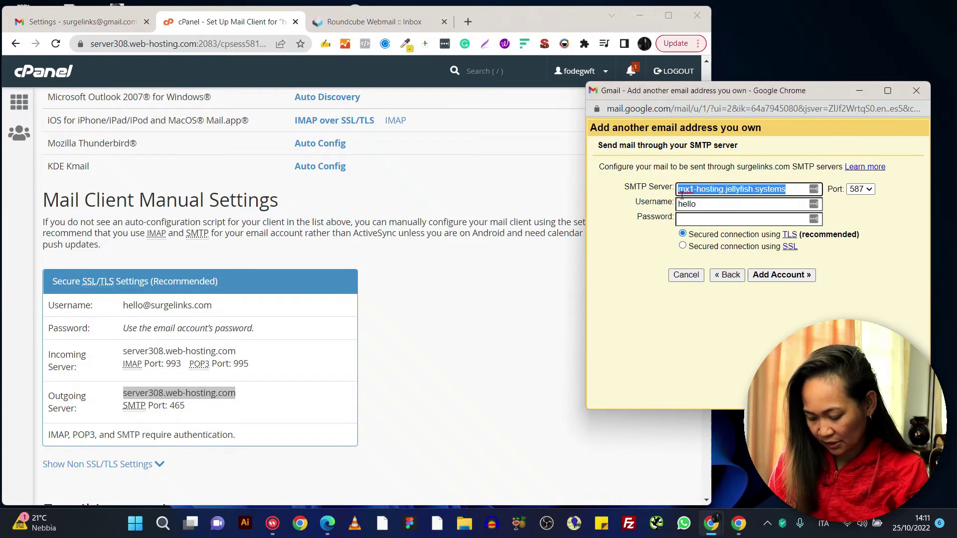
key(ctrl+v)
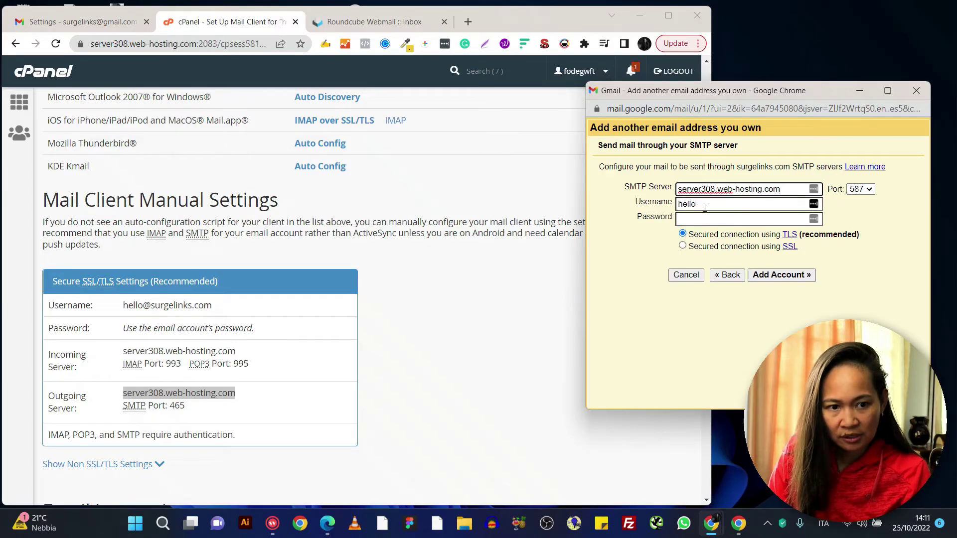
drag(213, 305, 123, 307)
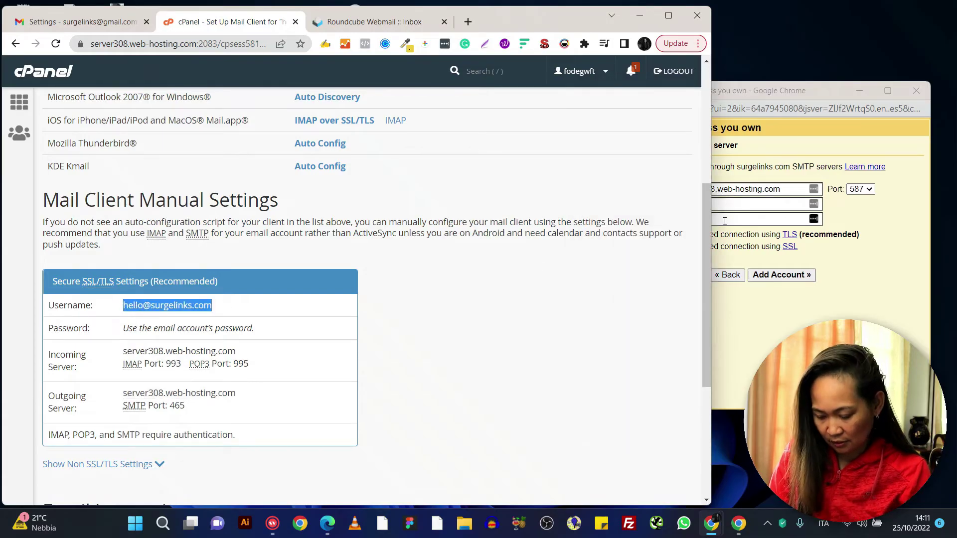
click(738, 204)
text(hello)
key(ctrl+a)
key(ctrl+v)
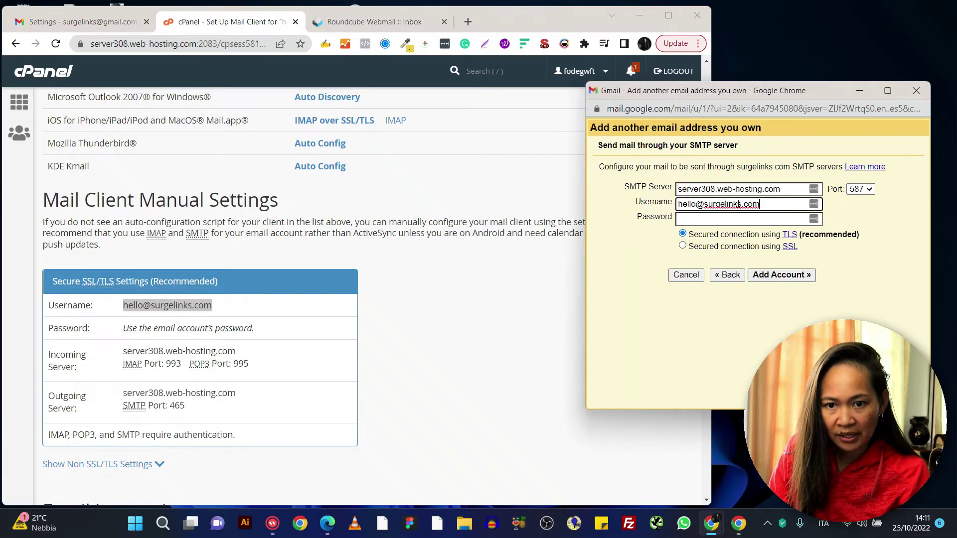
- Select port 465 for the outgoing SMTP server
click(729, 218)
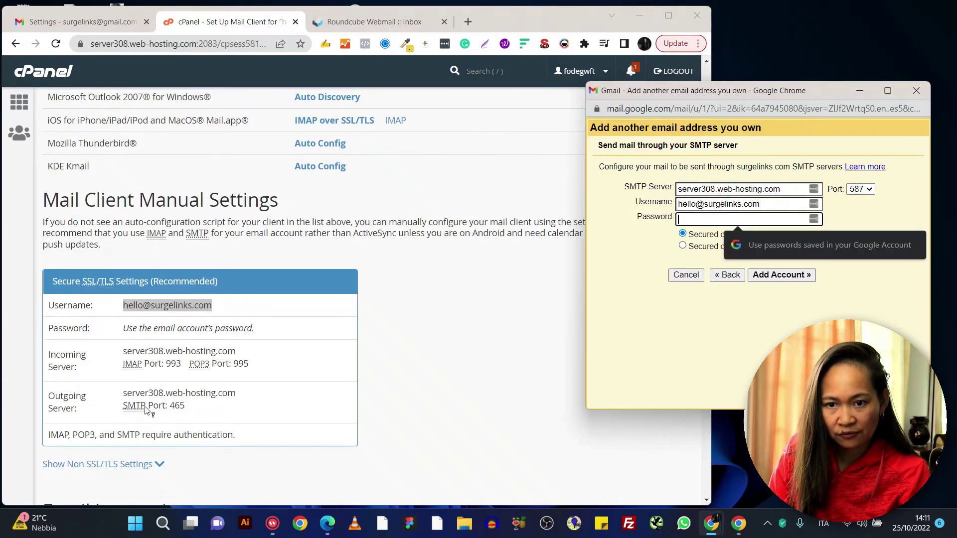
click(862, 189)
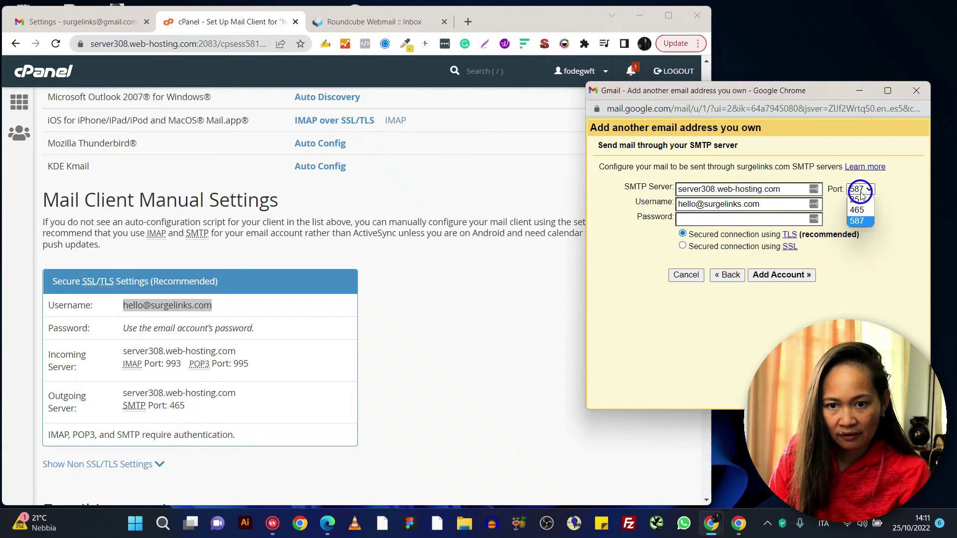
click(857, 211)
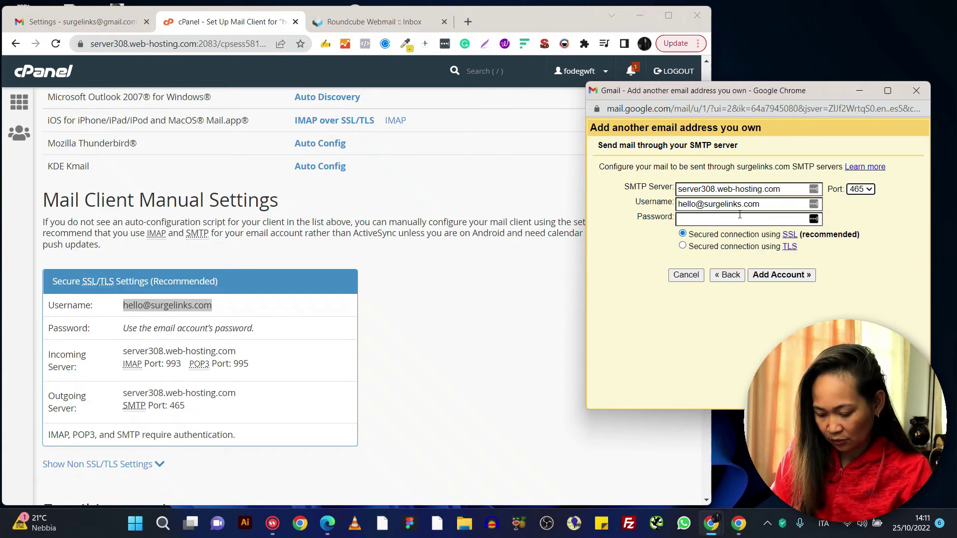
- Enter the corrected SMTP password and add the account, triggering a confirmation code
click(740, 217)
text(••••••)
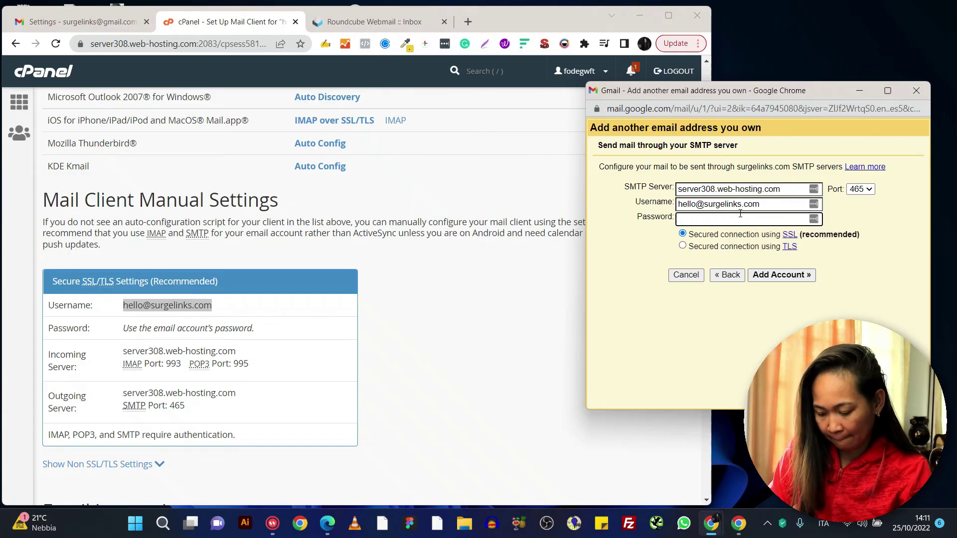
key(BackSpace)
key(BackSpace)
key(BackSpace)
text(•••••)
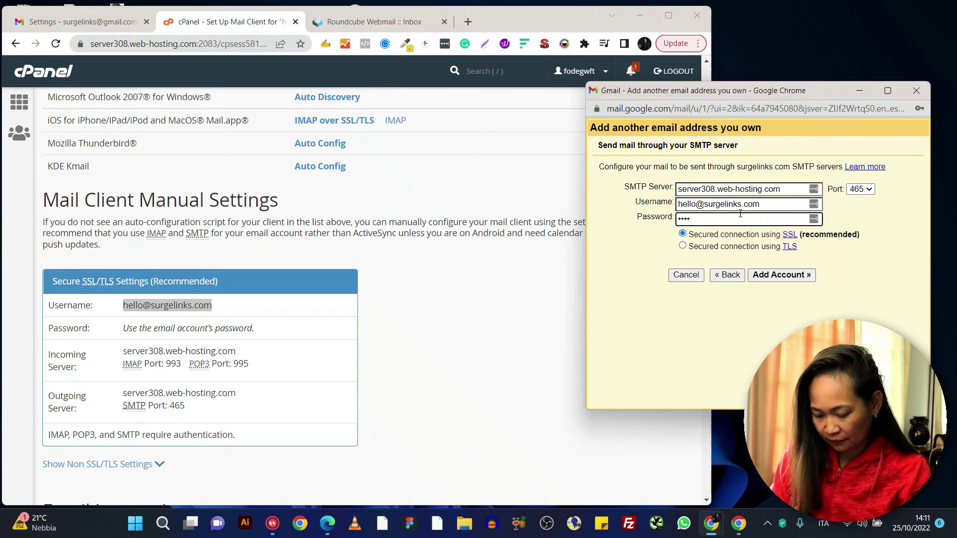
text(••••)
key(BackSpace)
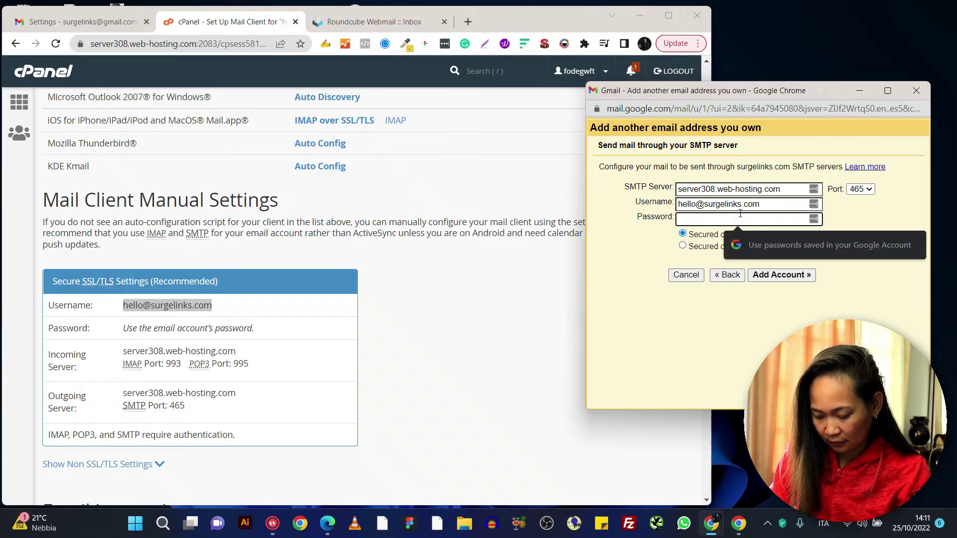
text(••••••••••)
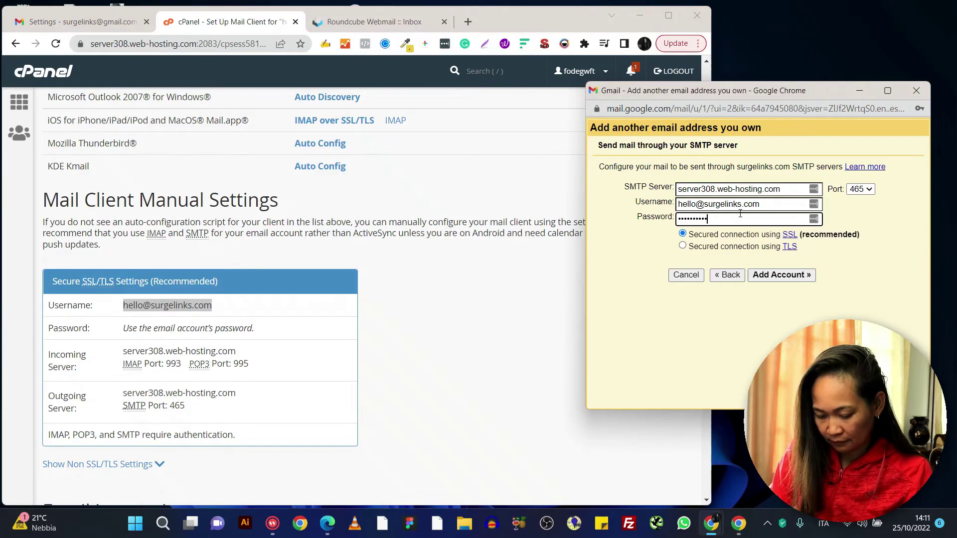
text(••••)
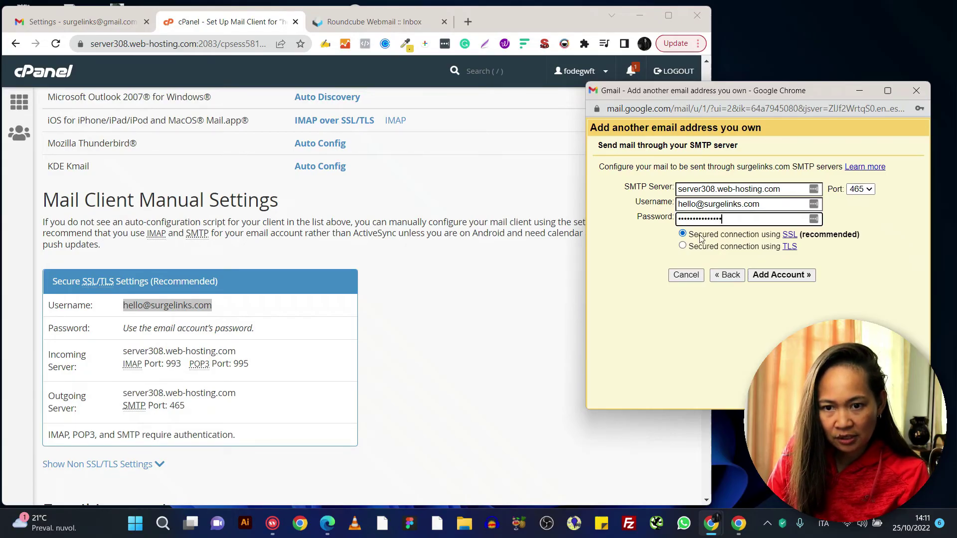
click(788, 275)
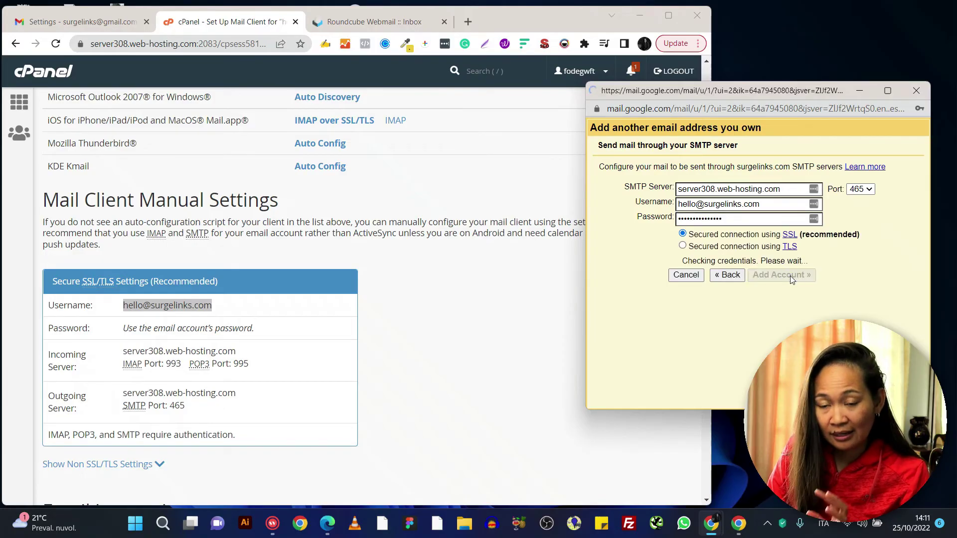
click(792, 248)
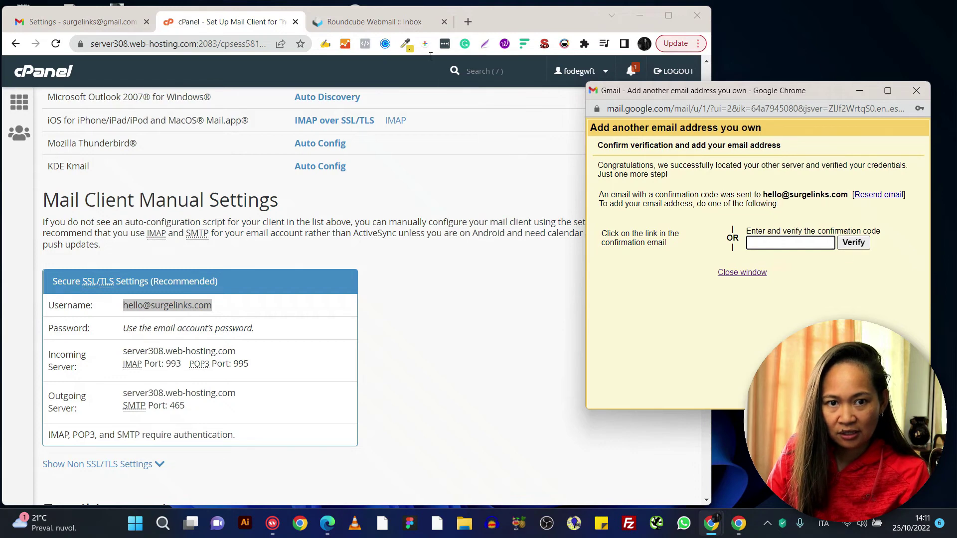
click(389, 25)
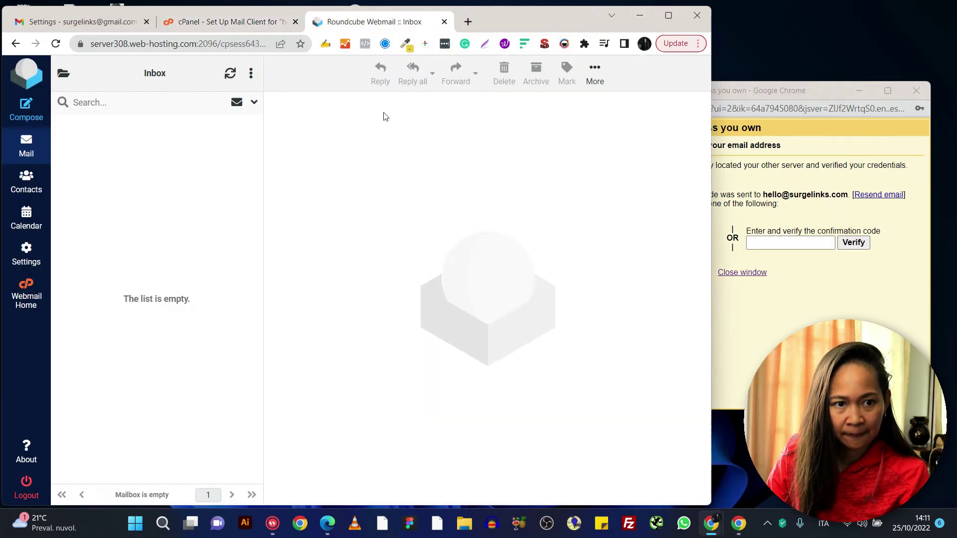
click(56, 42)
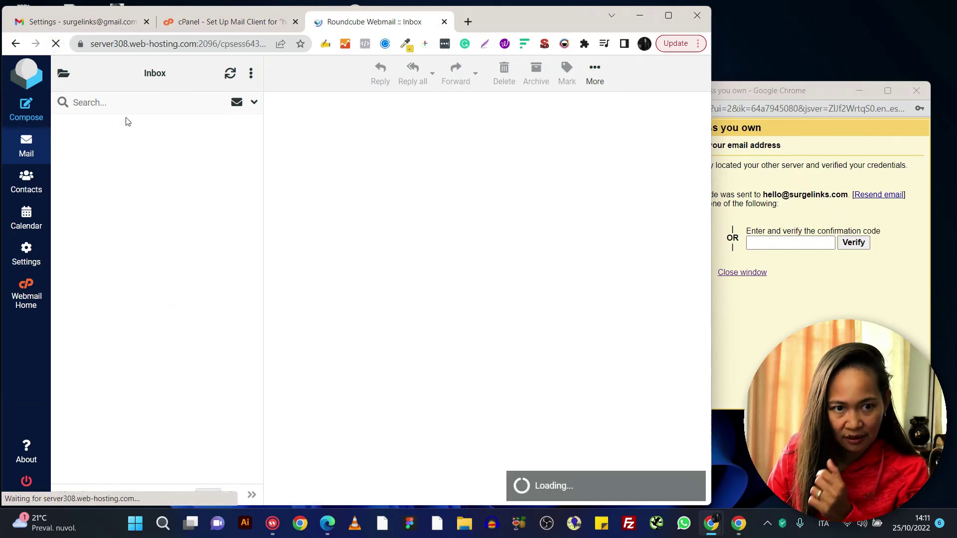
mouse_move(152, 130)
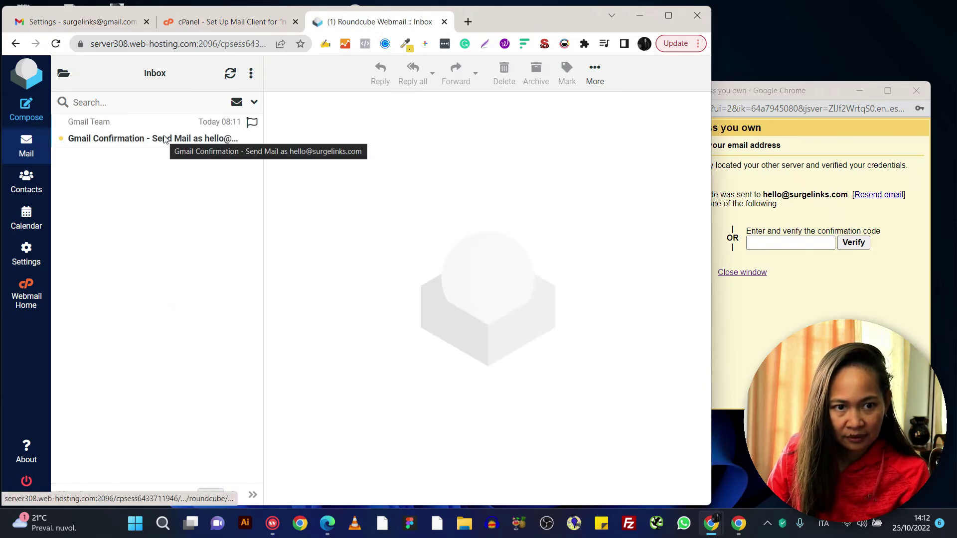
click(165, 139)
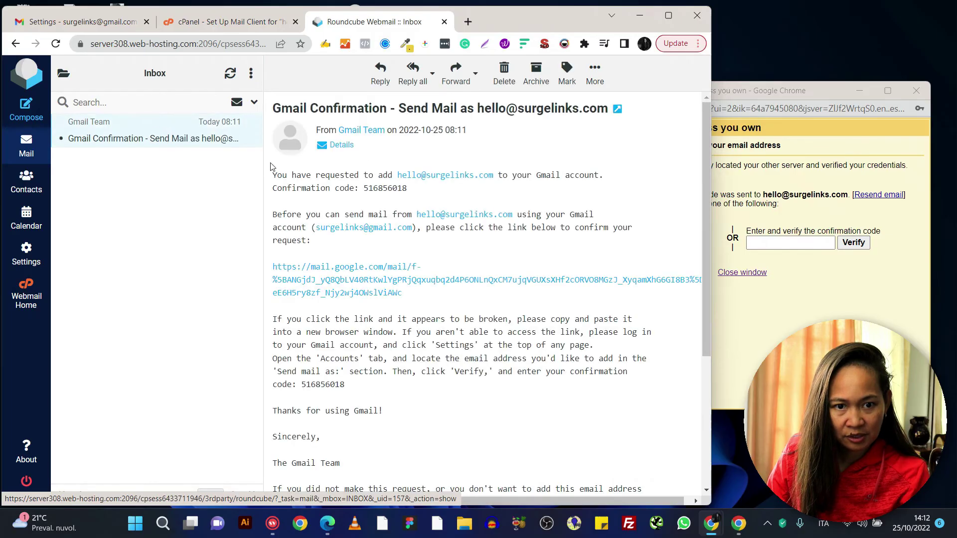
double_click(373, 188)
key(ctrl+c)
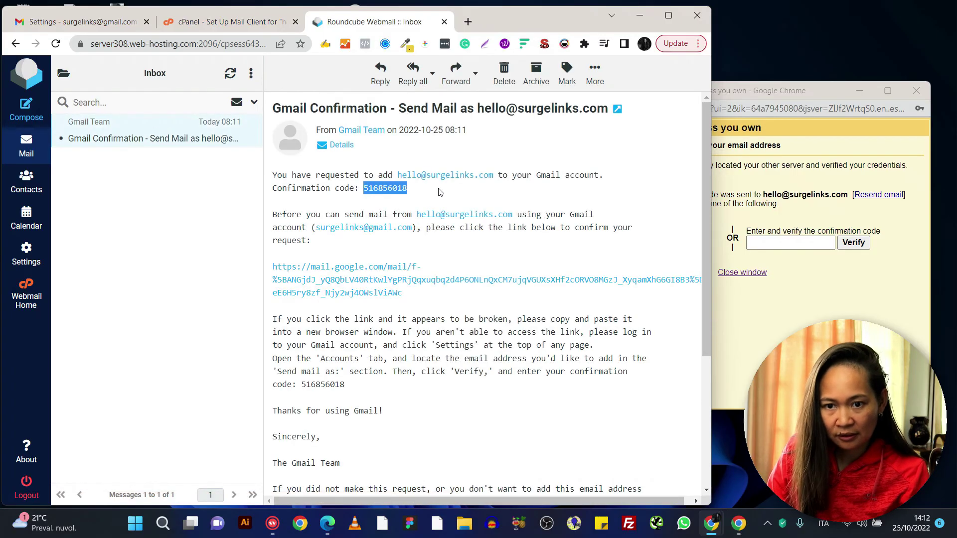
click(848, 301)
click(786, 243)
key(ctrl+v)
click(855, 249)
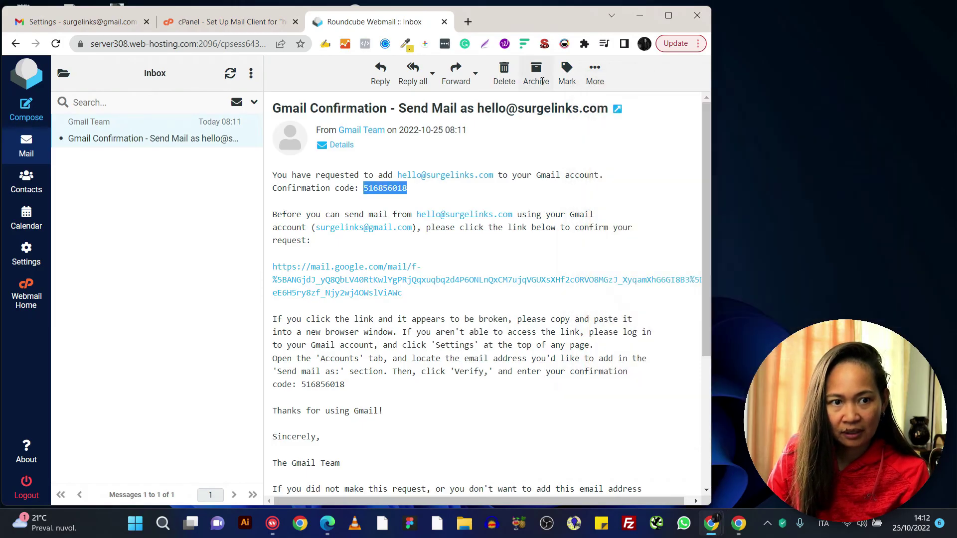
click(665, 20)
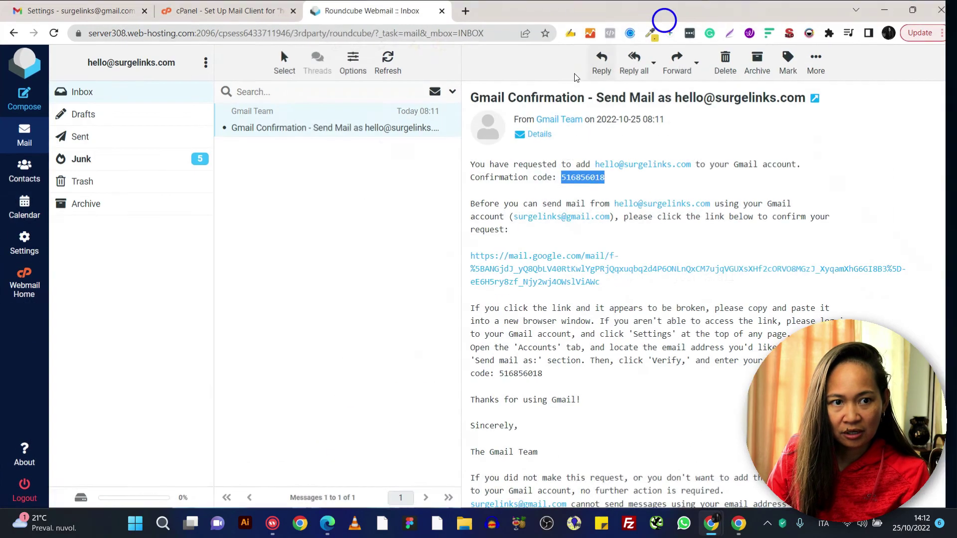
click(120, 11)
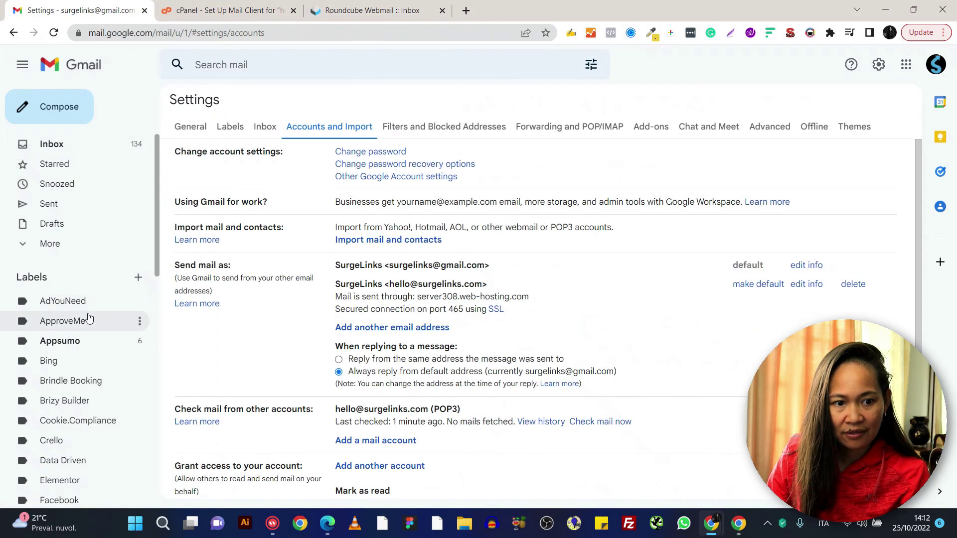
scroll(86, 325, down, 3)
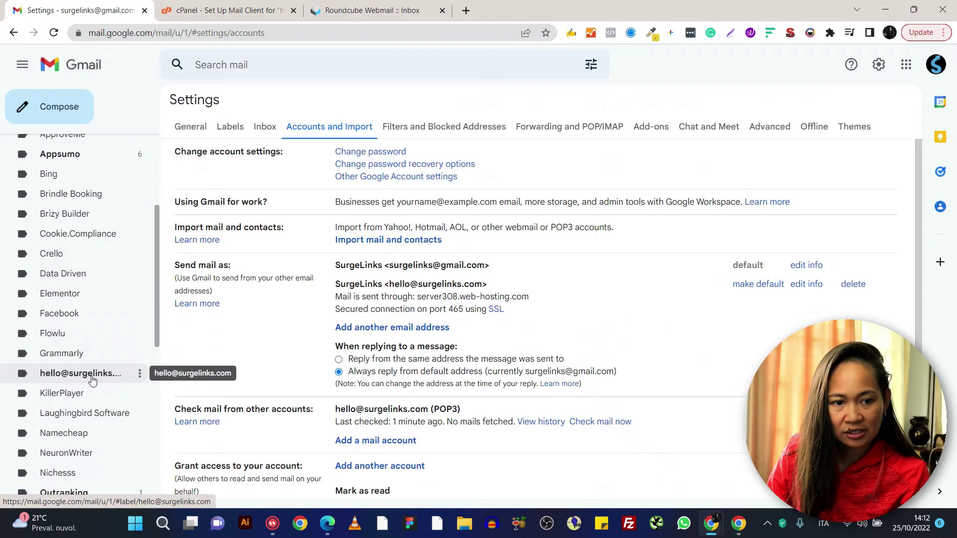
click(92, 381)
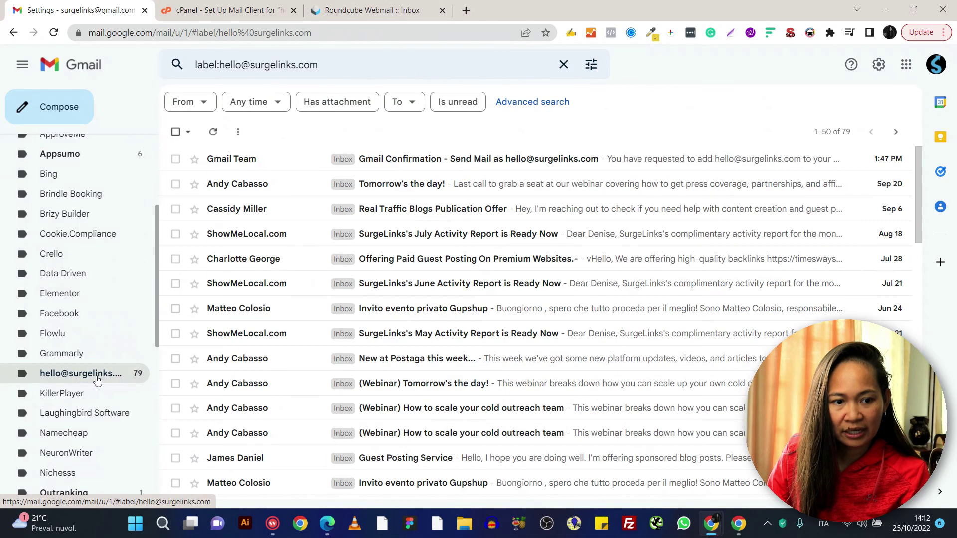
scroll(58, 364, down, 2)
scroll(58, 363, up, 4)
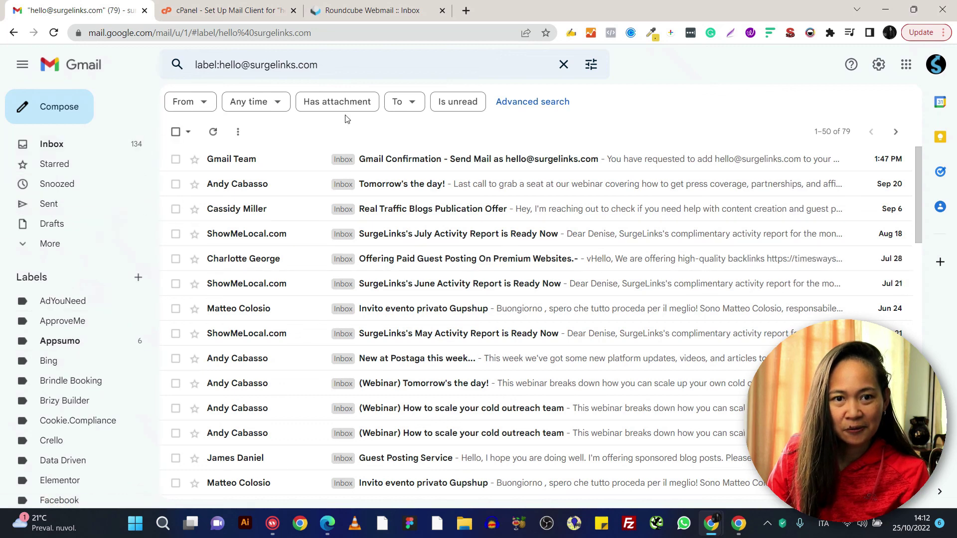
- Return to the Roundcube Webmail inbox showing Gmail's confirmation email
click(322, 13)
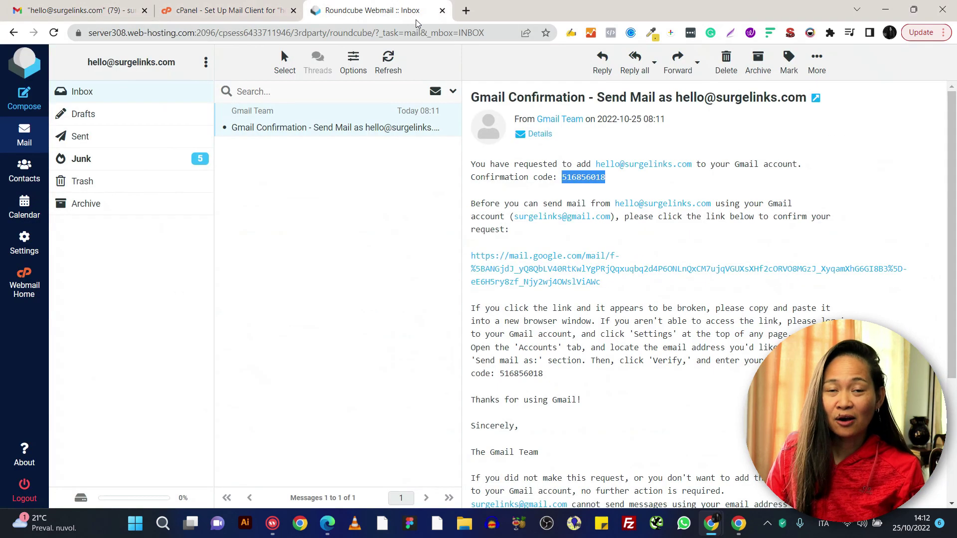